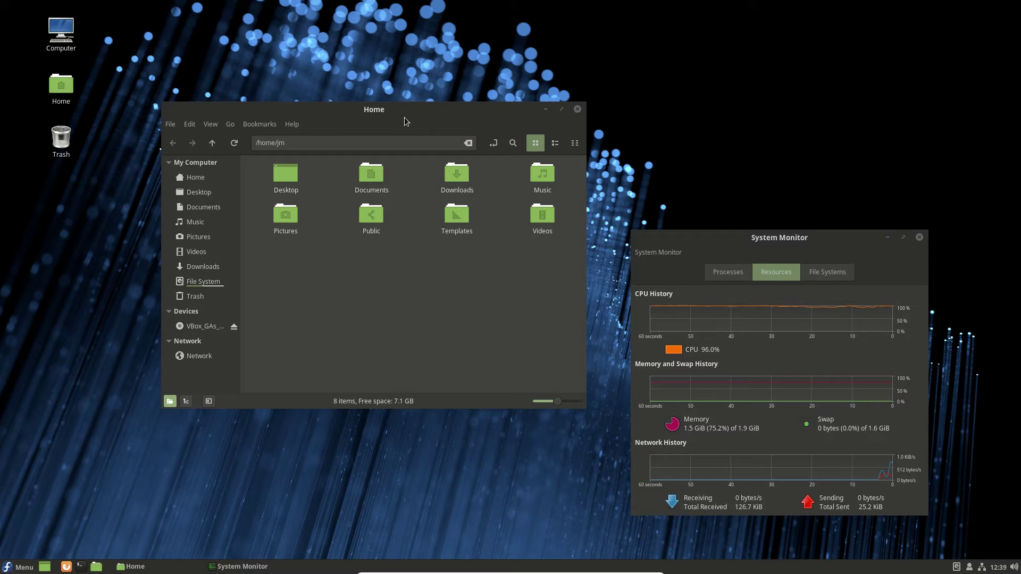
Step: Shift the Home file-manager window down and to the right beside System Monitor
left_click_drag(403, 117, 346, 147)
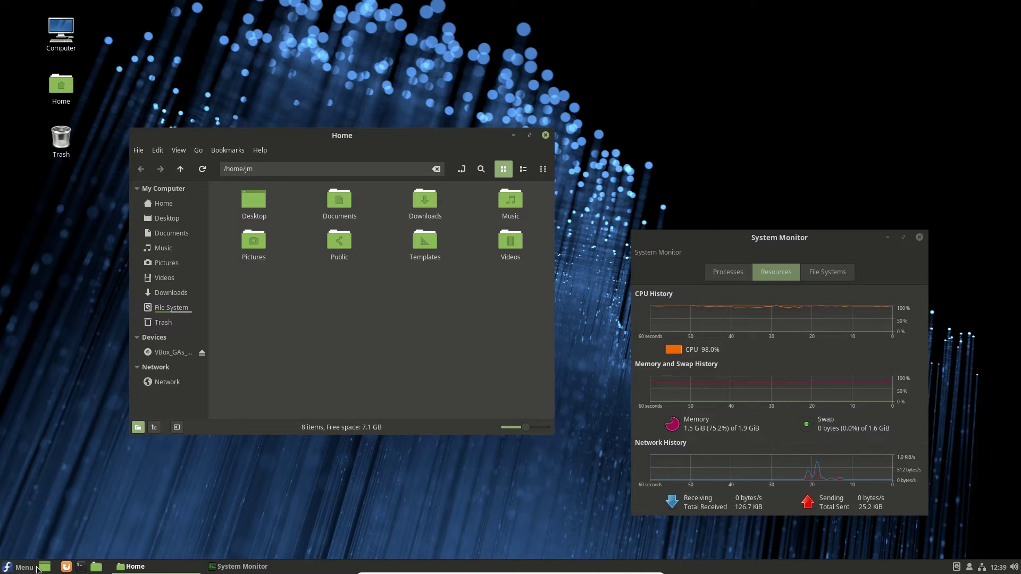
Step: Run cinnamon --version in a terminal, confirm it reports Cinnamon 3.8.2, and close the terminal
left_click(81, 566)
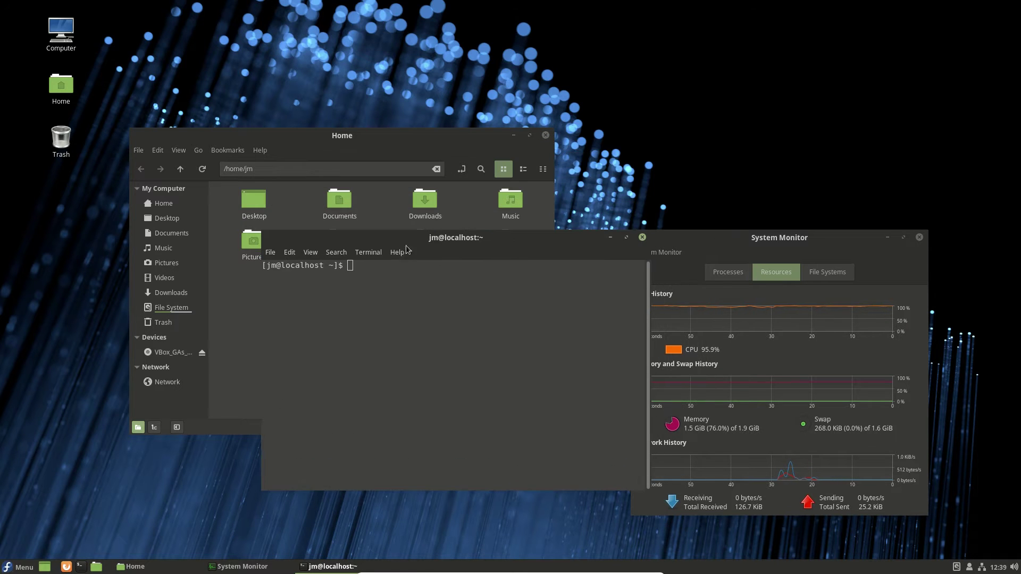
type("cinnamon -vv")
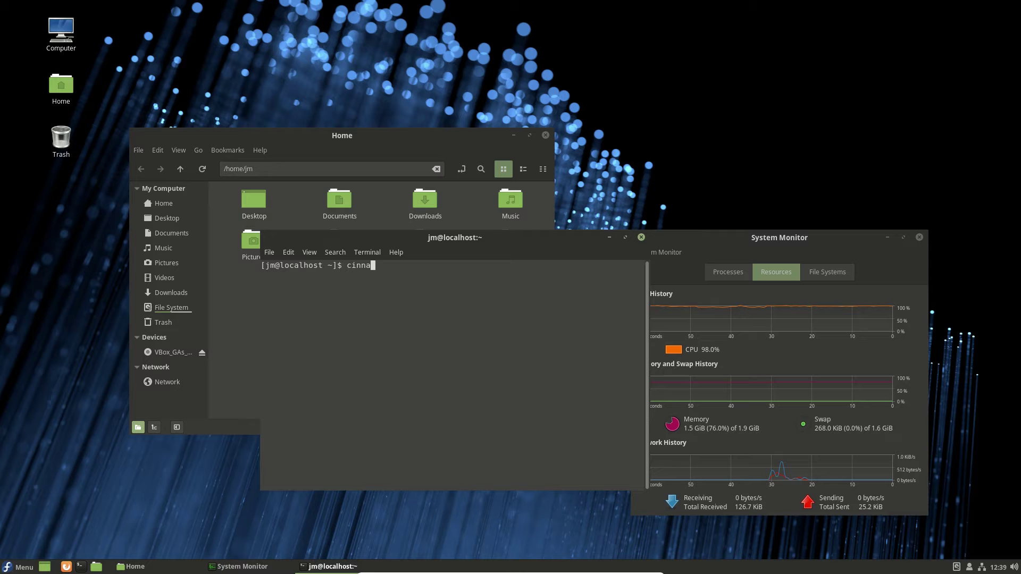
key("BackSpace")
key("BackSpace")
key("BackSpace")
type("--version")
key("Return")
left_click_drag(335, 270, 265, 275)
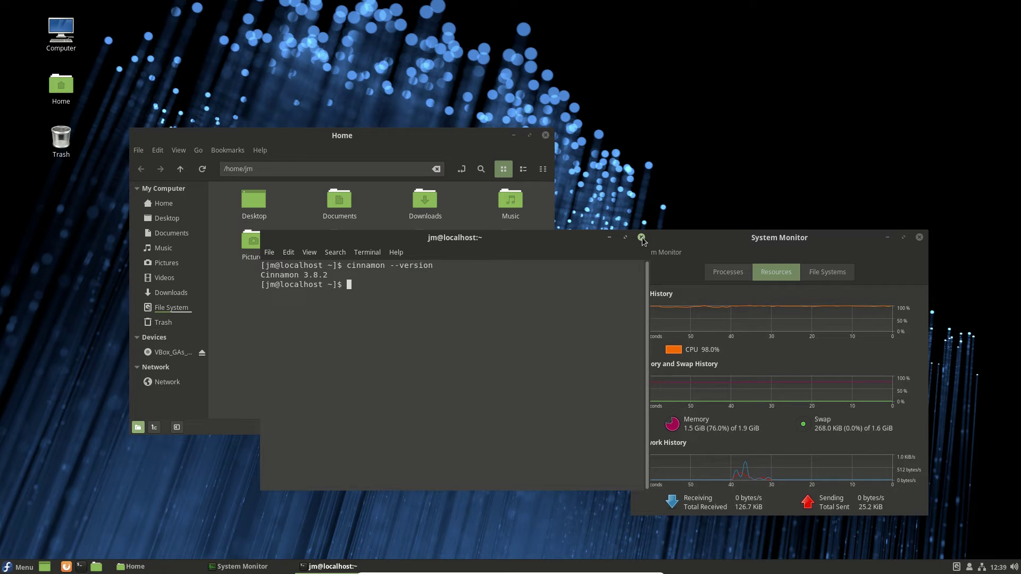
left_click(641, 237)
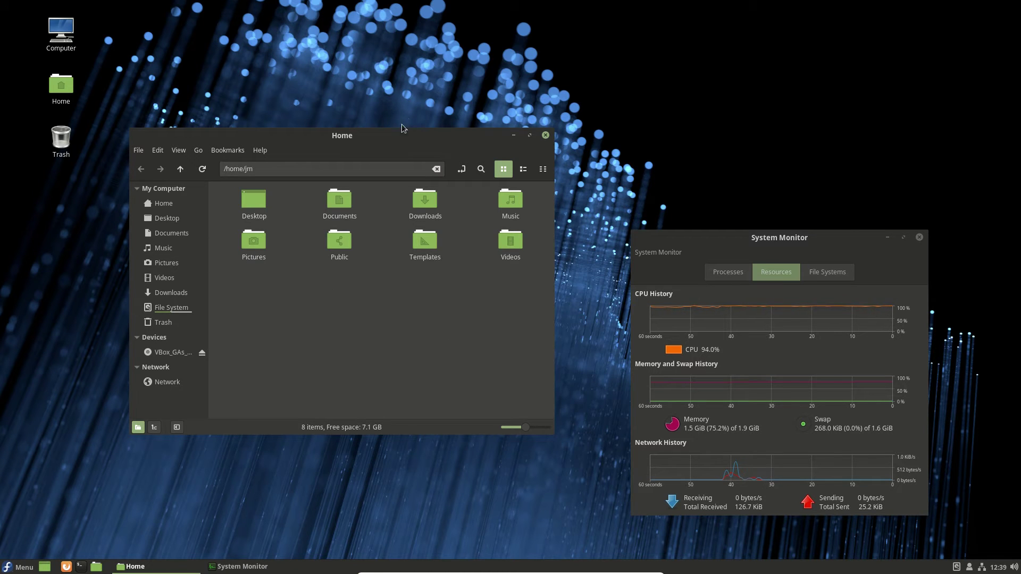
Step: Move the Home window up and to the right, then take focus off it
left_click_drag(398, 138, 413, 100)
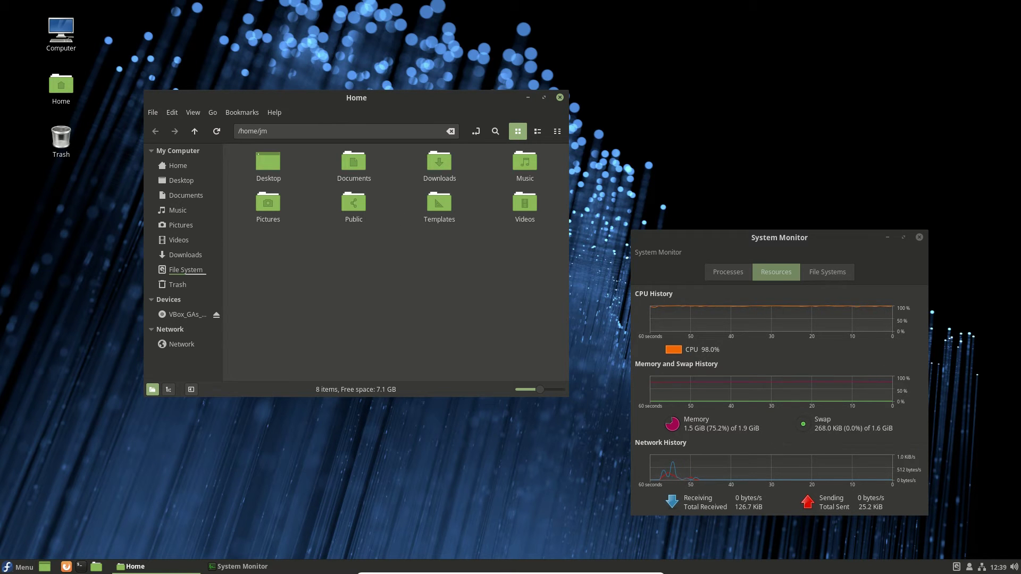
left_click(95, 297)
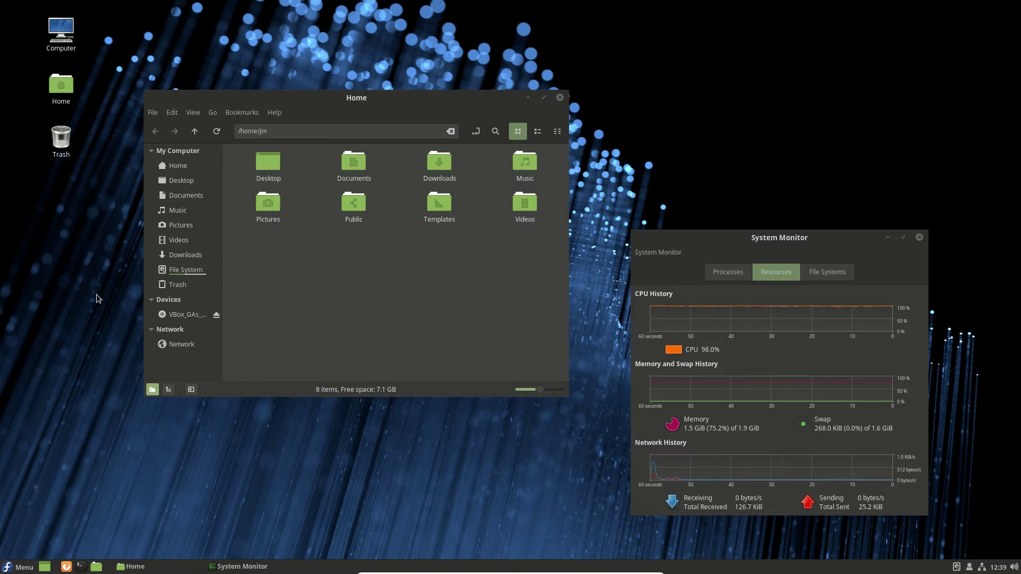
Step: Open a second Nemo window on the empty Documents folder, place it lower right, and open Menu
left_click(96, 567)
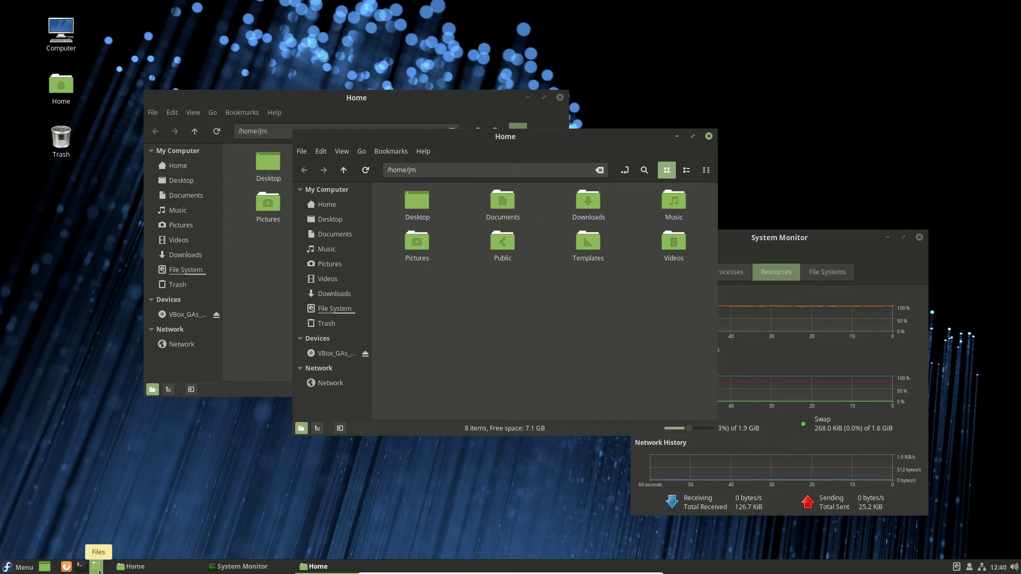
double_click(512, 202)
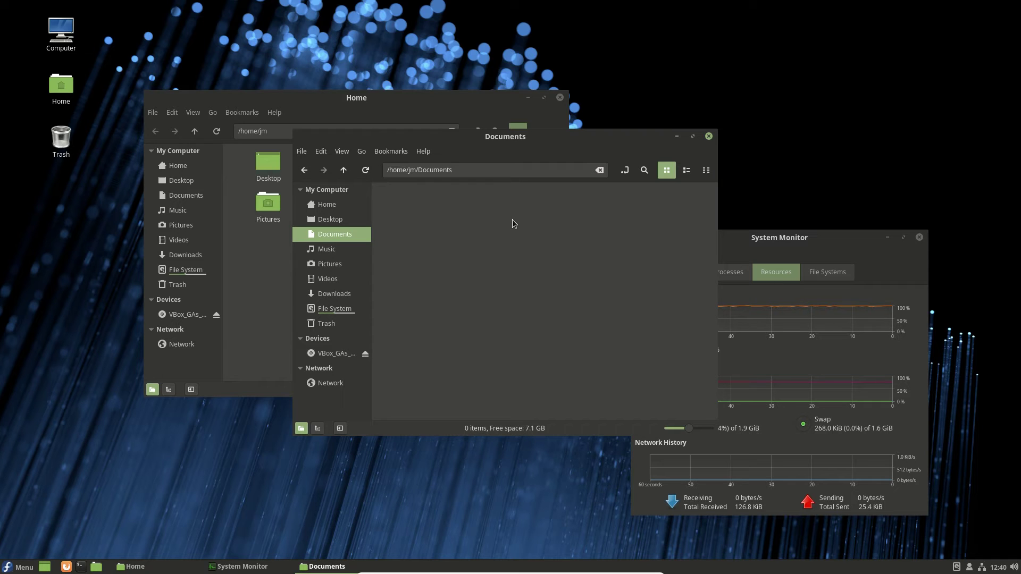
left_click_drag(447, 129, 522, 228)
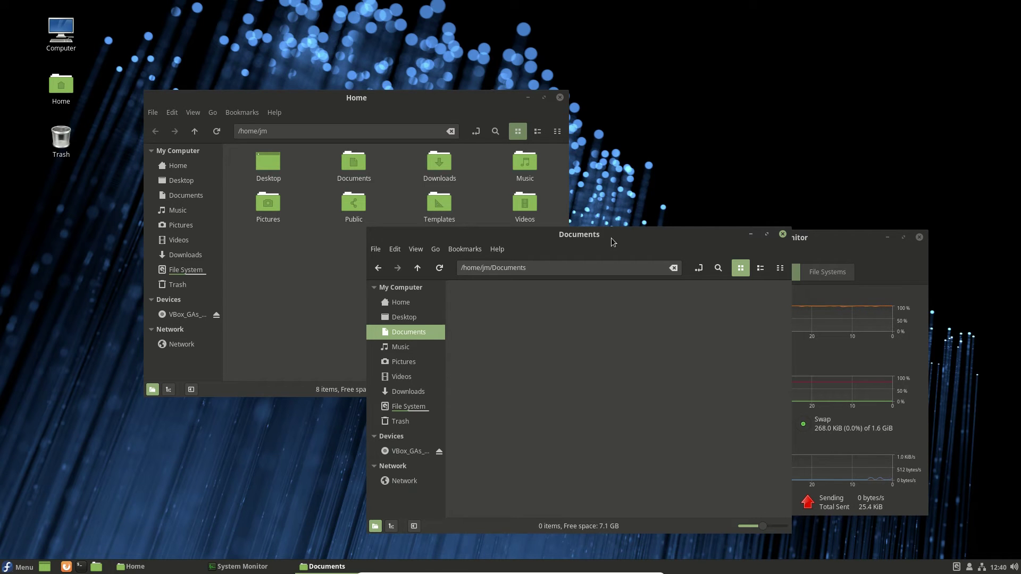
left_click(16, 568)
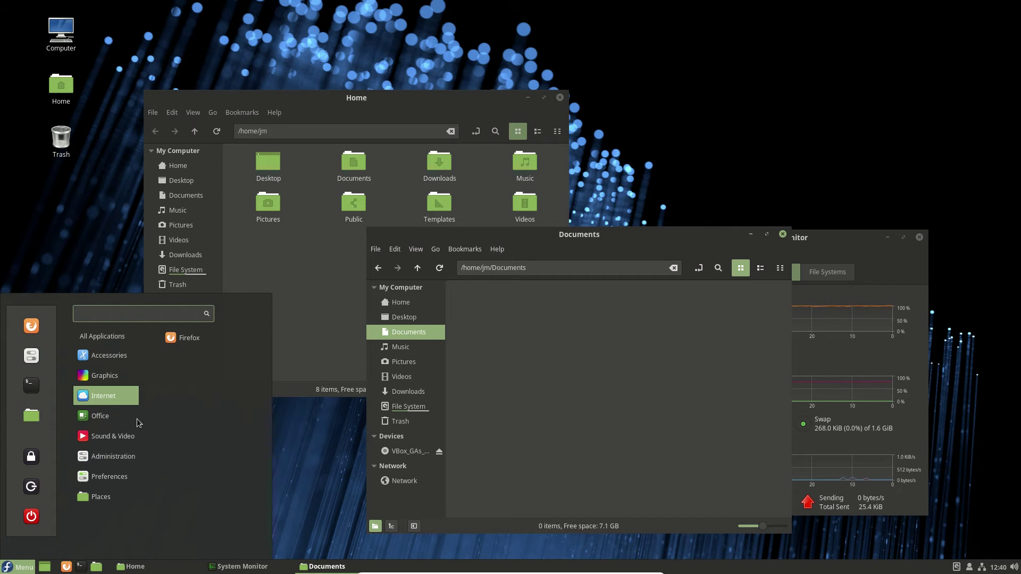
Step: Browse the Internet, Office and Places categories in the application menu, then close it
mouse_move(109, 424)
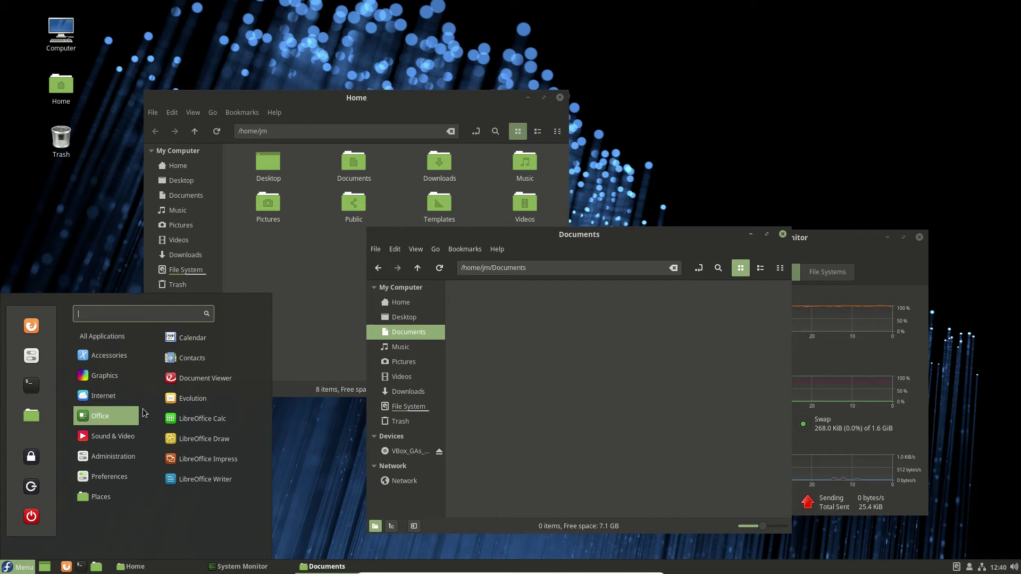
mouse_move(125, 385)
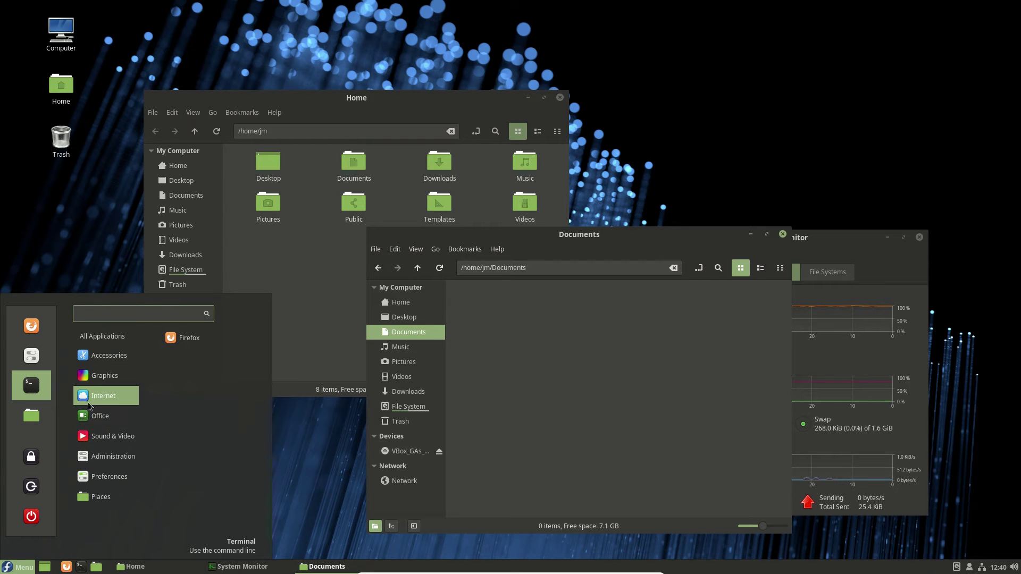
mouse_move(92, 441)
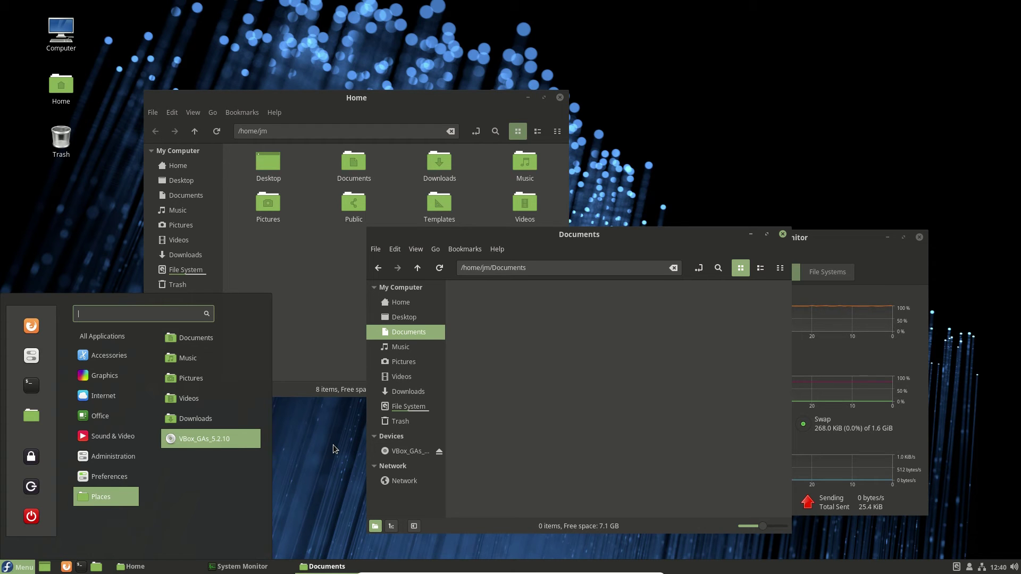
left_click(333, 445)
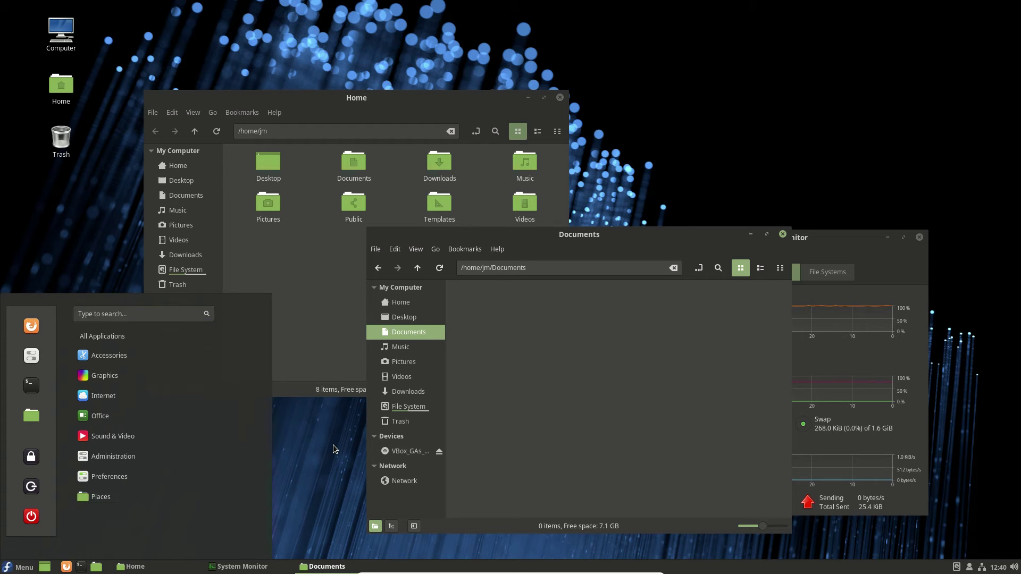
Step: Close the Documents window and check Nemo's version (3.8.2) under Help > About, then dismiss it
left_click(782, 234)
left_click_drag(351, 113, 329, 146)
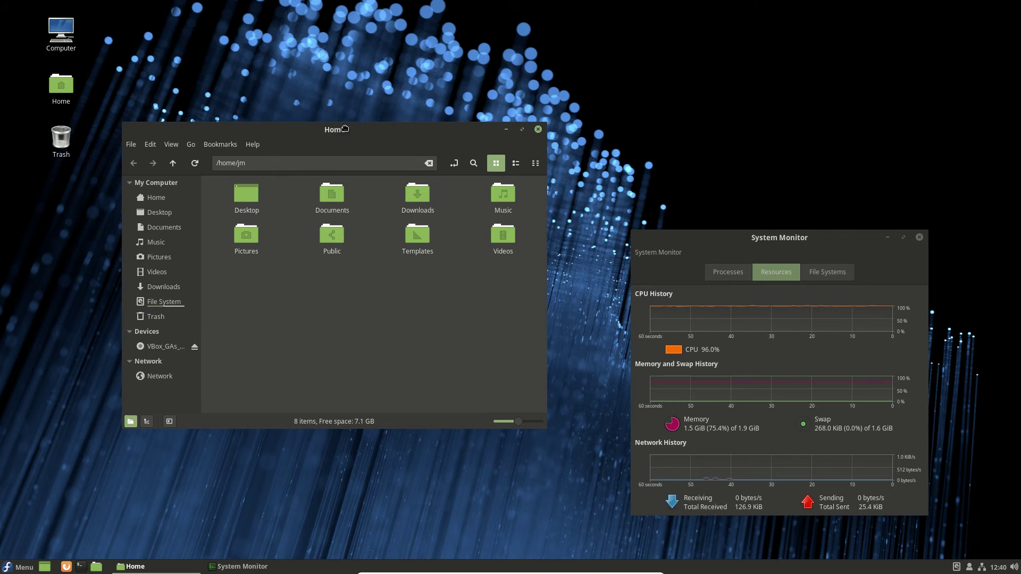
left_click(259, 150)
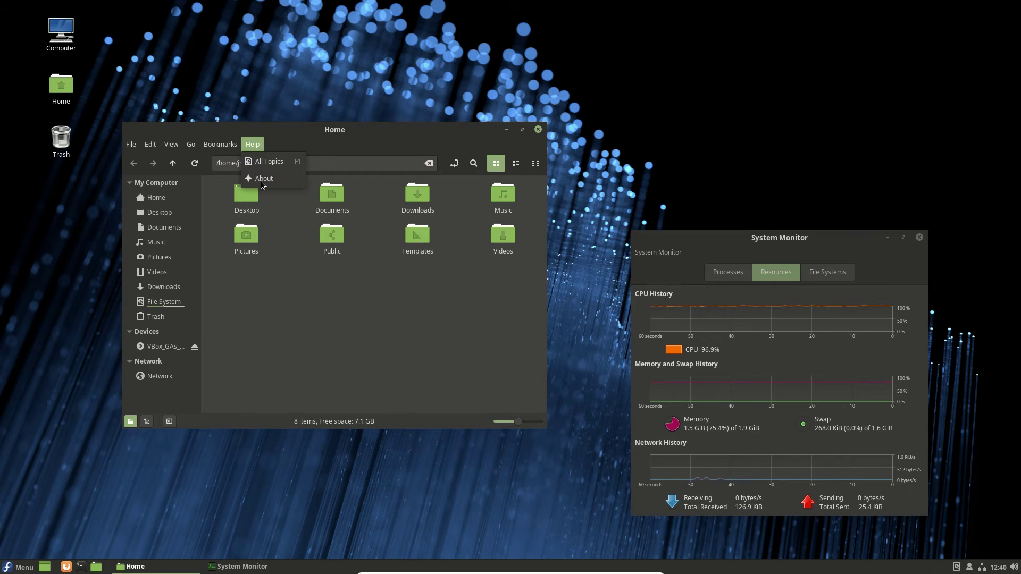
left_click(260, 179)
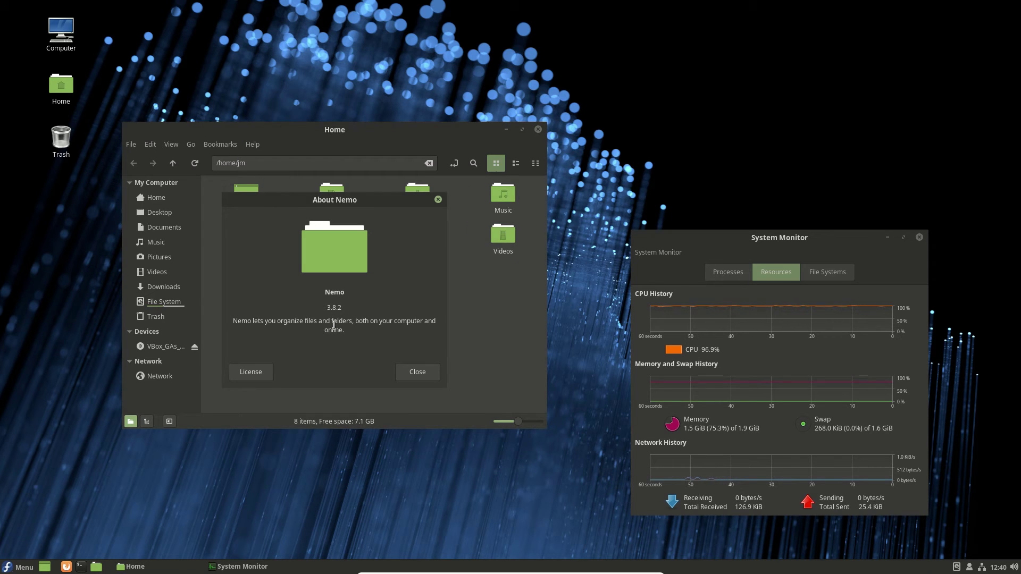
left_click(439, 200)
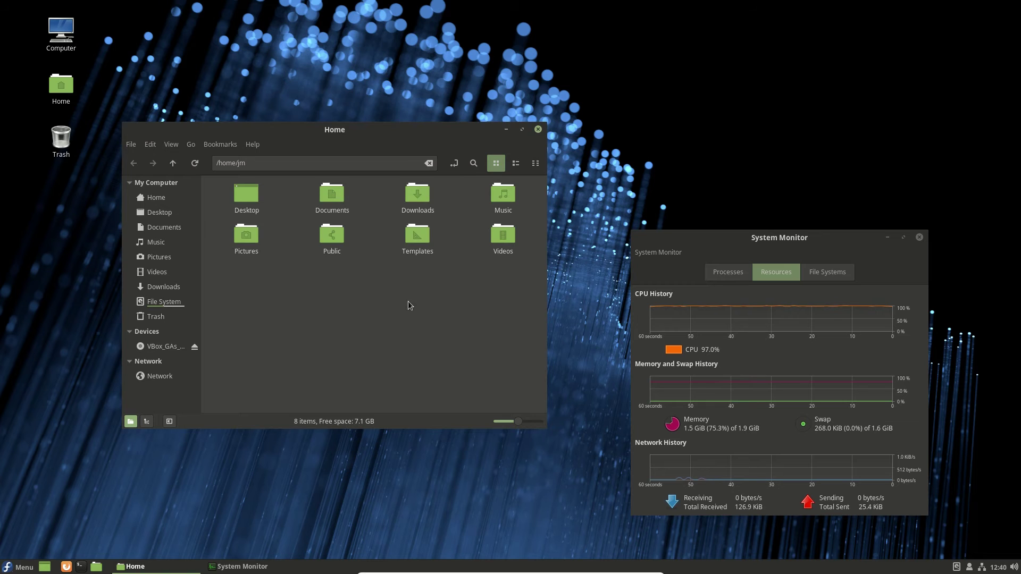
left_click_drag(337, 135, 351, 140)
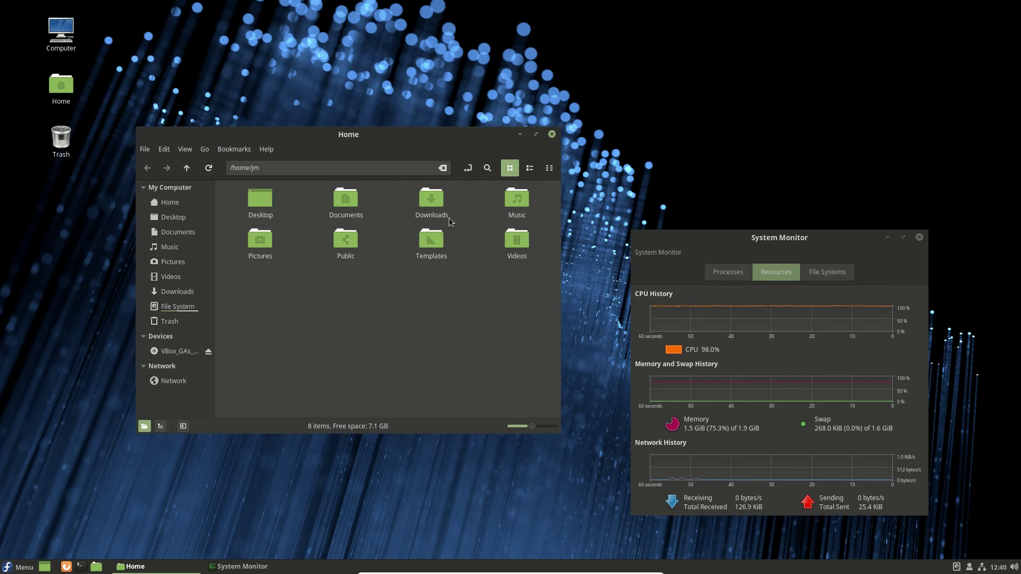
Step: Search the Home folder for 'docu', which lists only Documents, then clear the search term
left_click(488, 169)
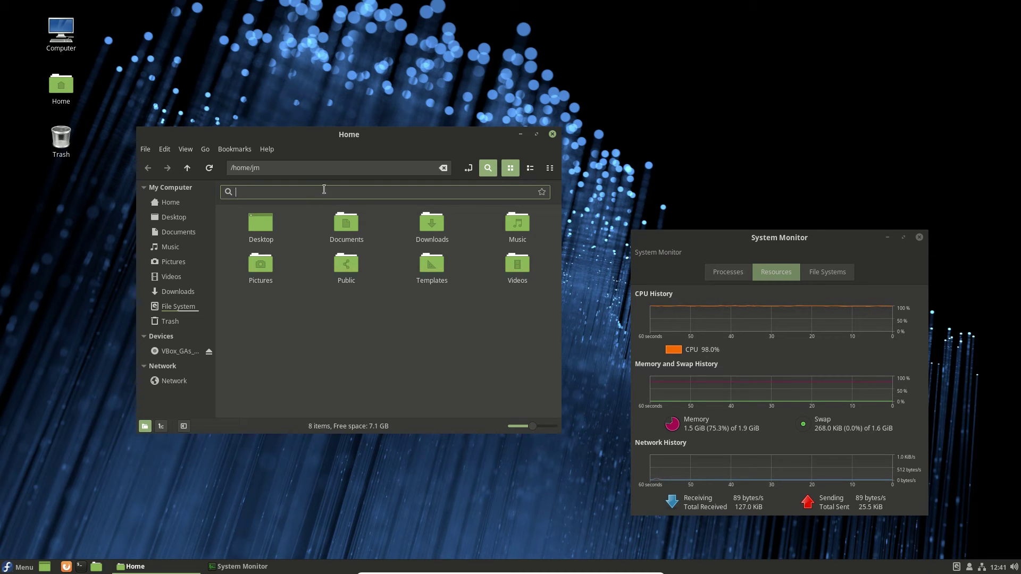
type("docu")
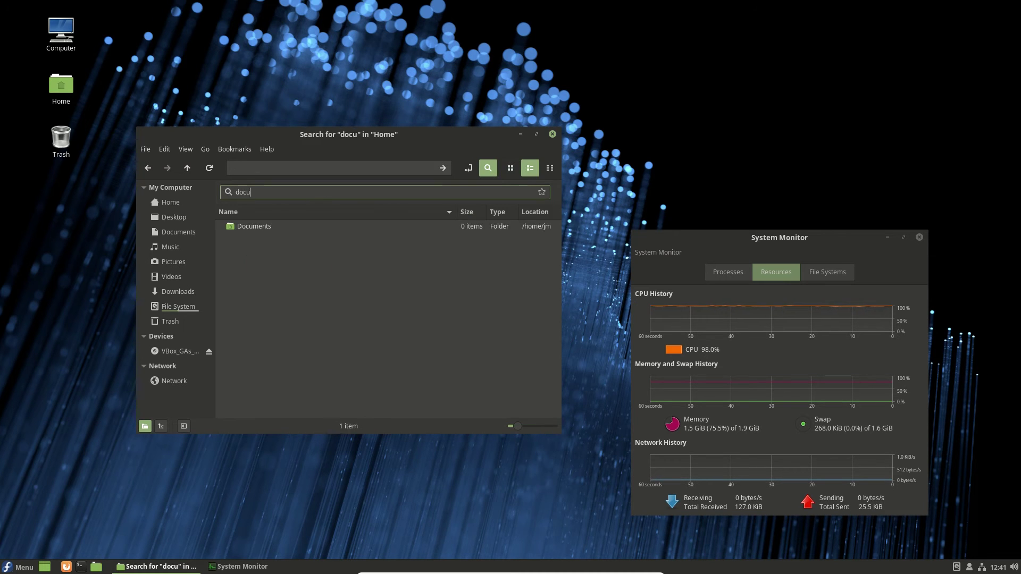
key("BackSpace")
key("BackSpace")
key("BackSpace")
key("BackSpace")
left_click(324, 276)
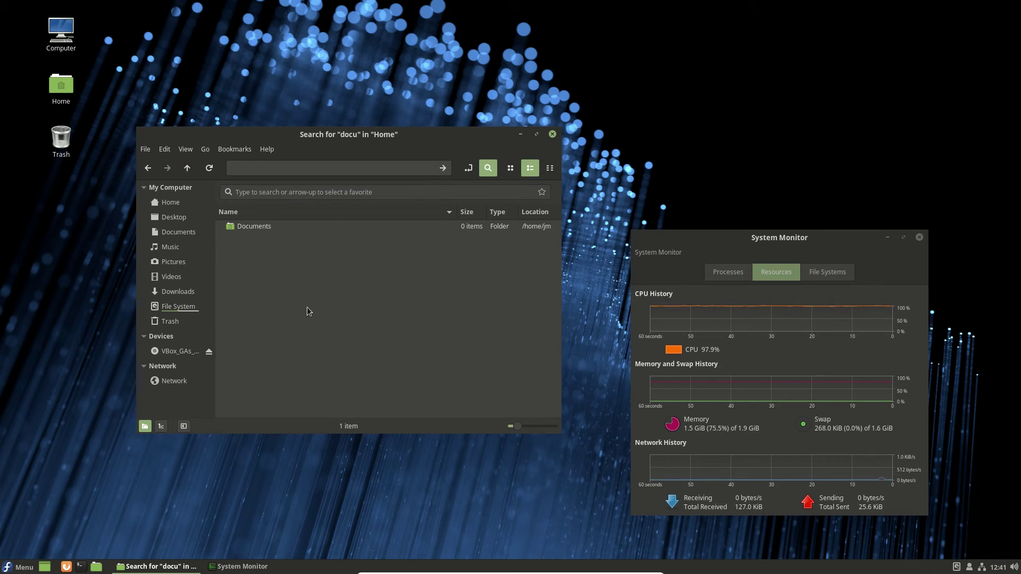
left_click_drag(396, 134, 427, 154)
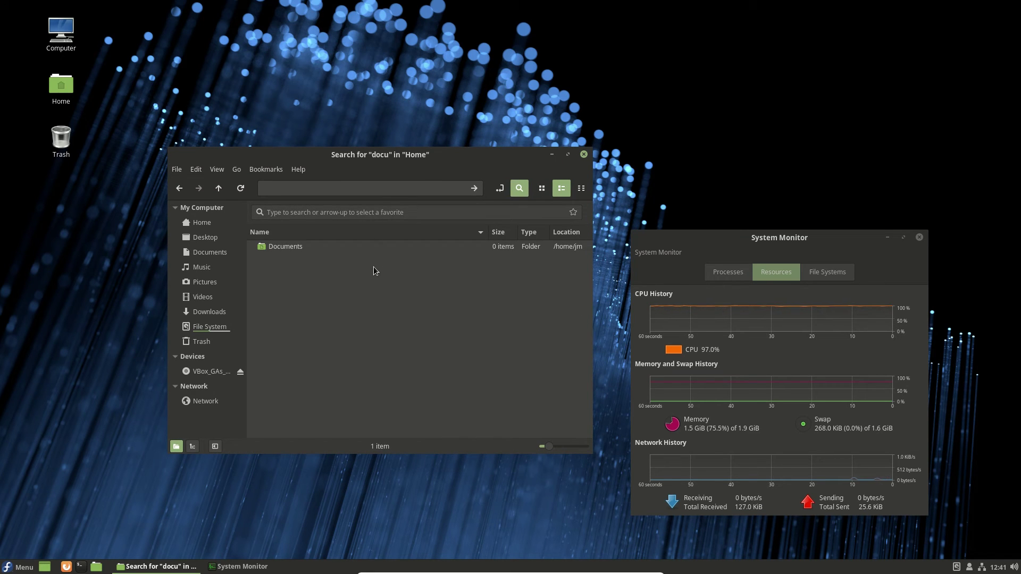
left_click_drag(405, 157, 453, 164)
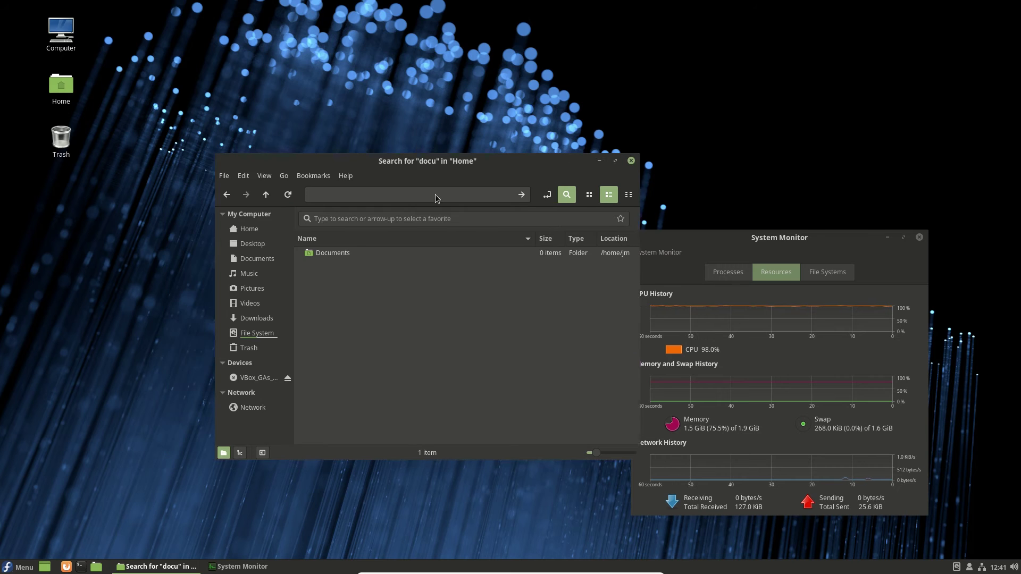
left_click(24, 567)
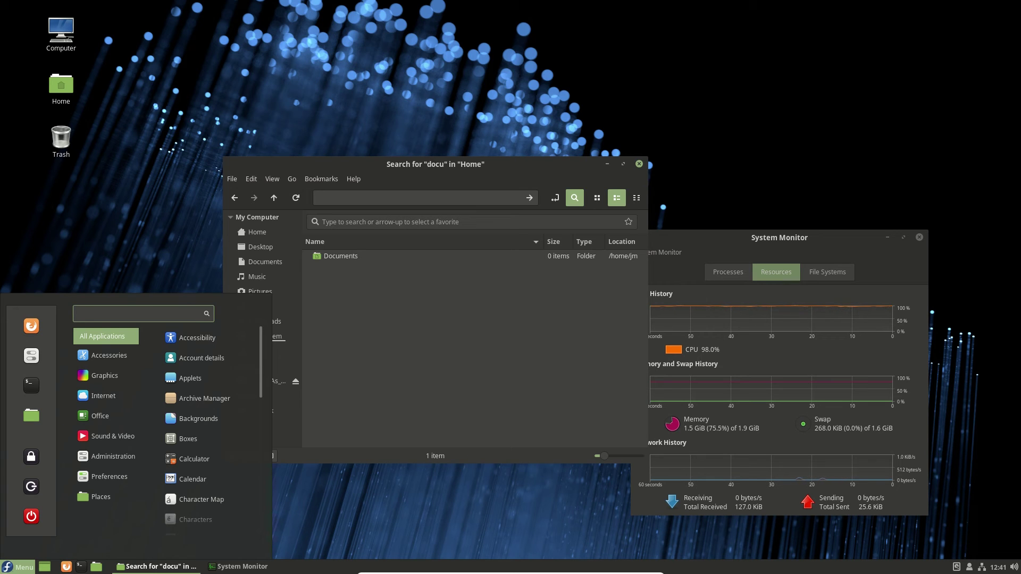
left_click(416, 533)
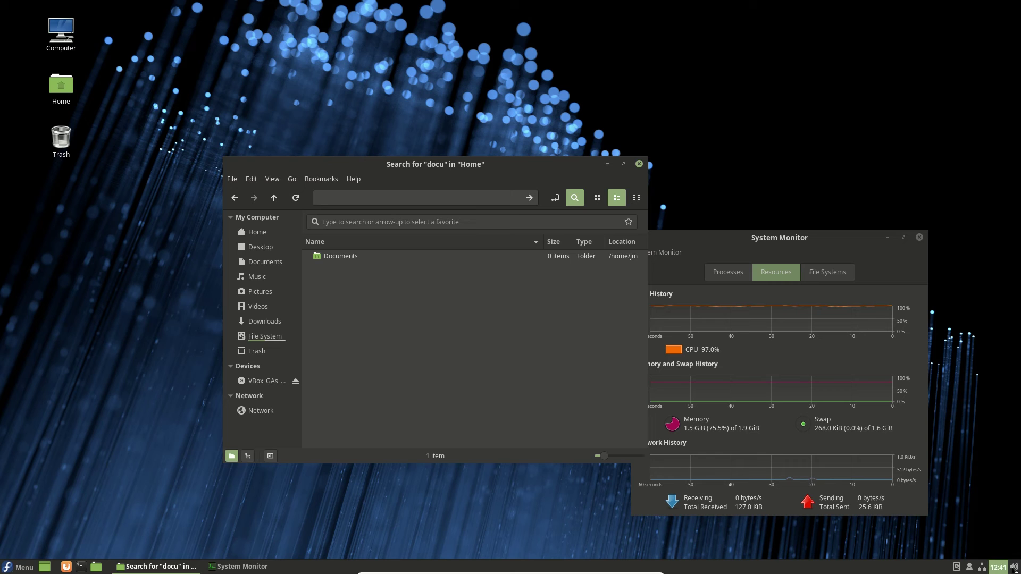
left_click(1014, 568)
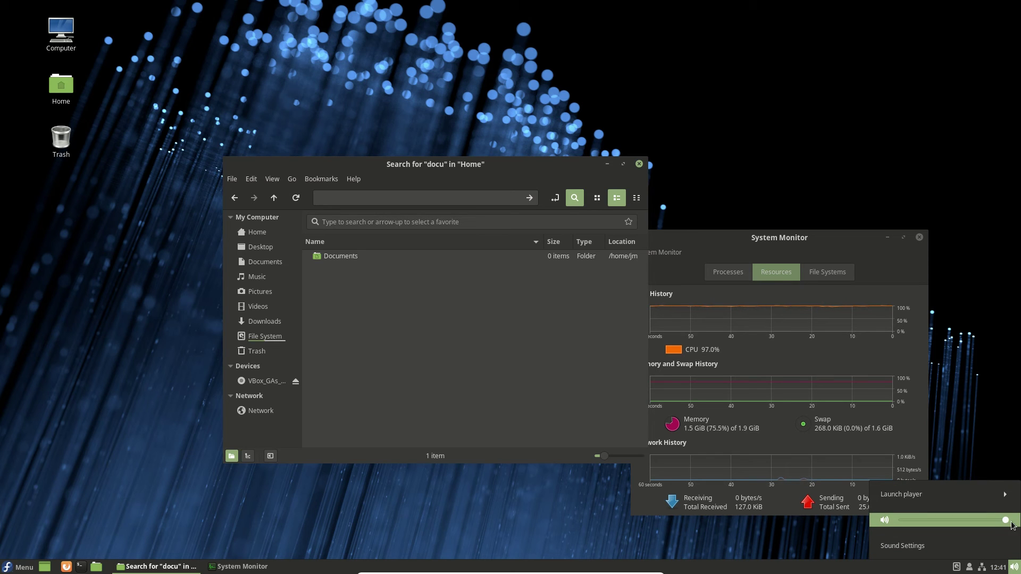
mouse_move(1012, 525)
left_click(685, 139)
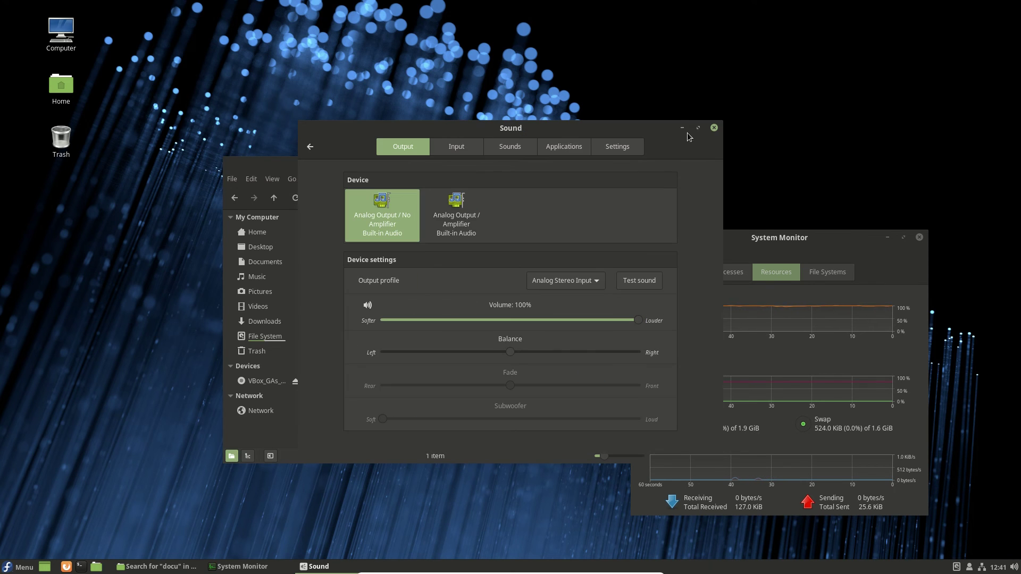
key("alt+F4")
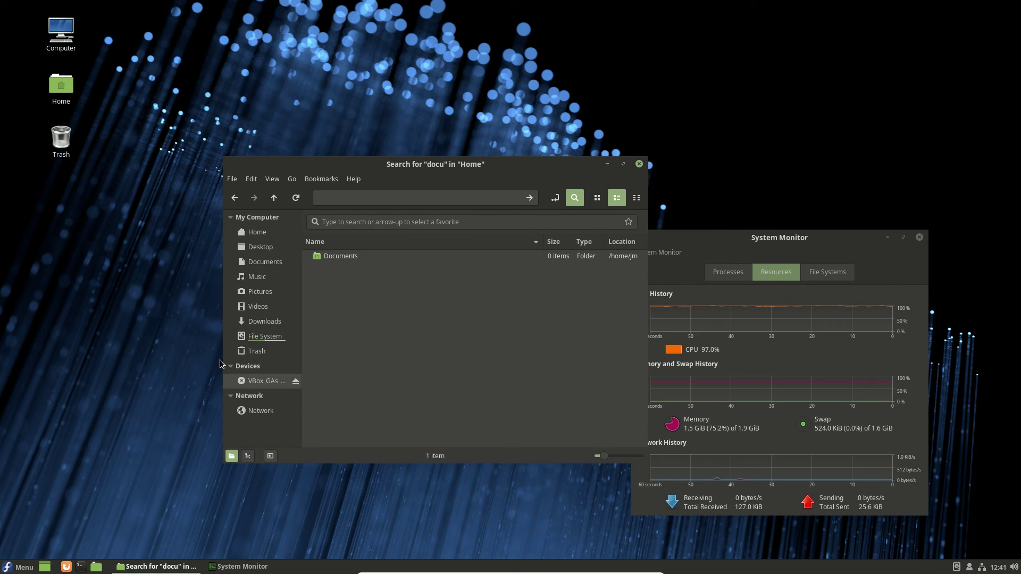
left_click_drag(292, 87, 309, 113)
left_click(24, 568)
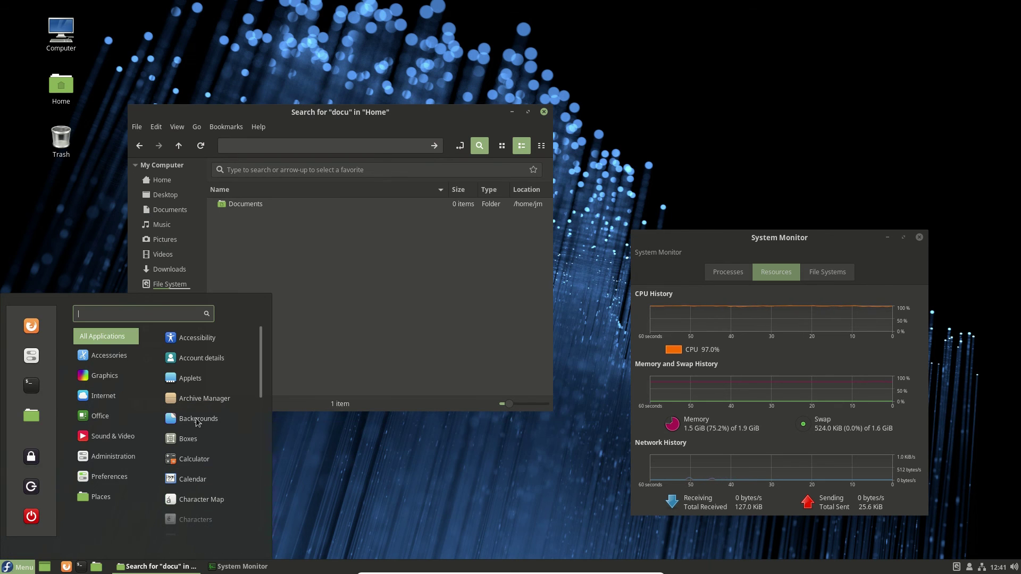
left_click(80, 247)
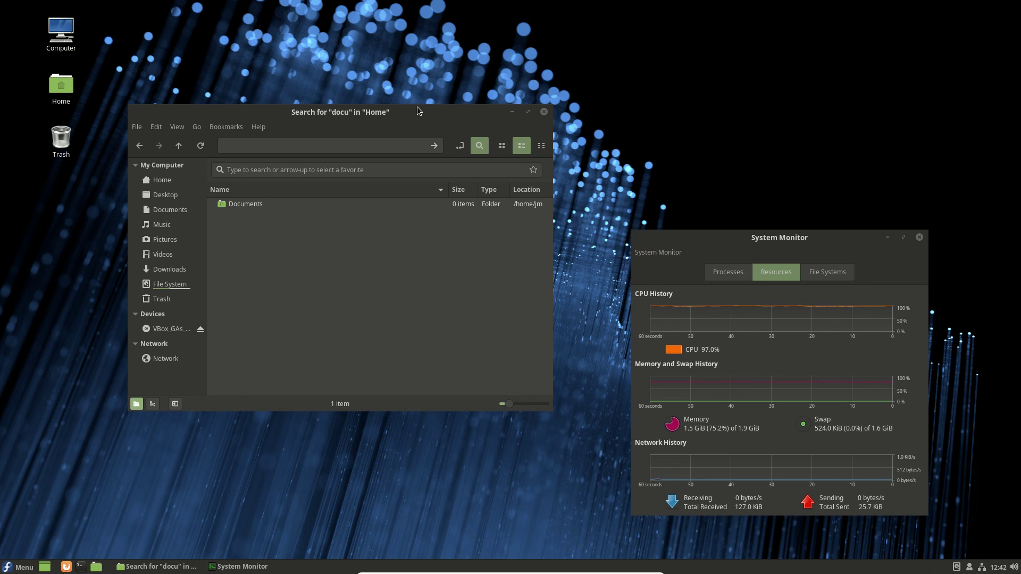
Step: Rearrange the file manager and System Monitor windows, bringing the file manager to the front
left_click_drag(403, 115, 409, 153)
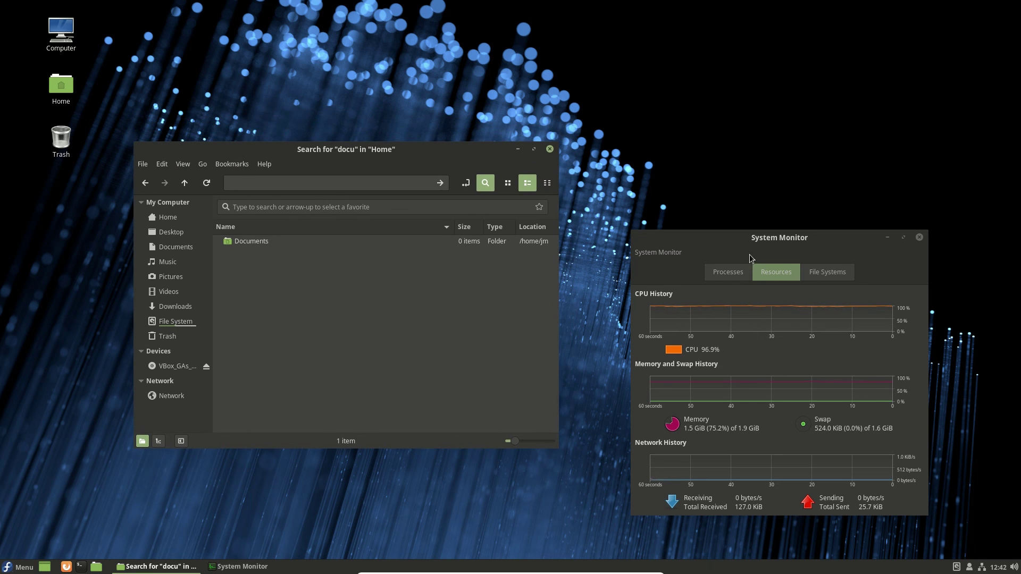
left_click_drag(724, 241, 707, 228)
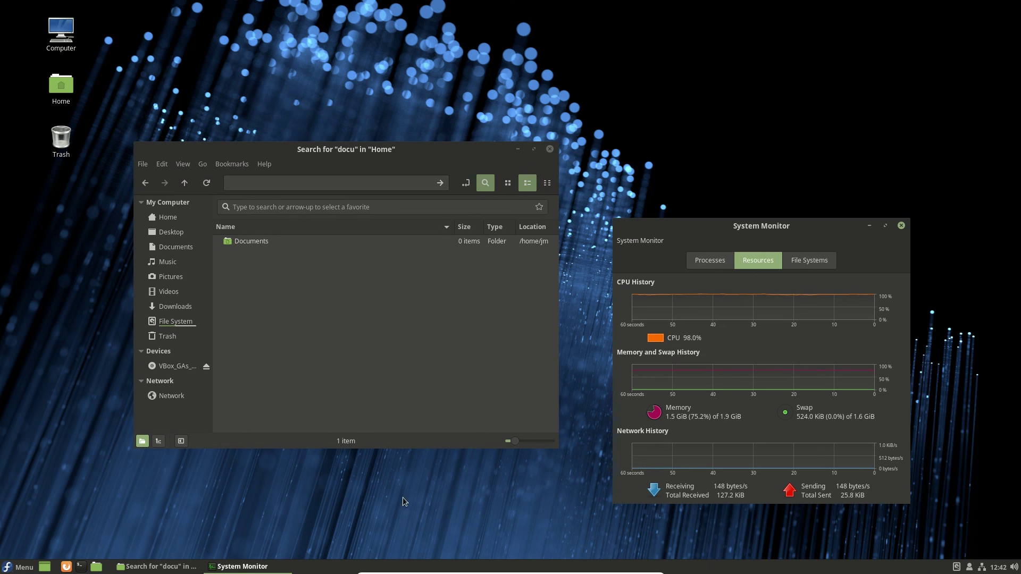
left_click(345, 152)
left_click_drag(345, 153, 364, 116)
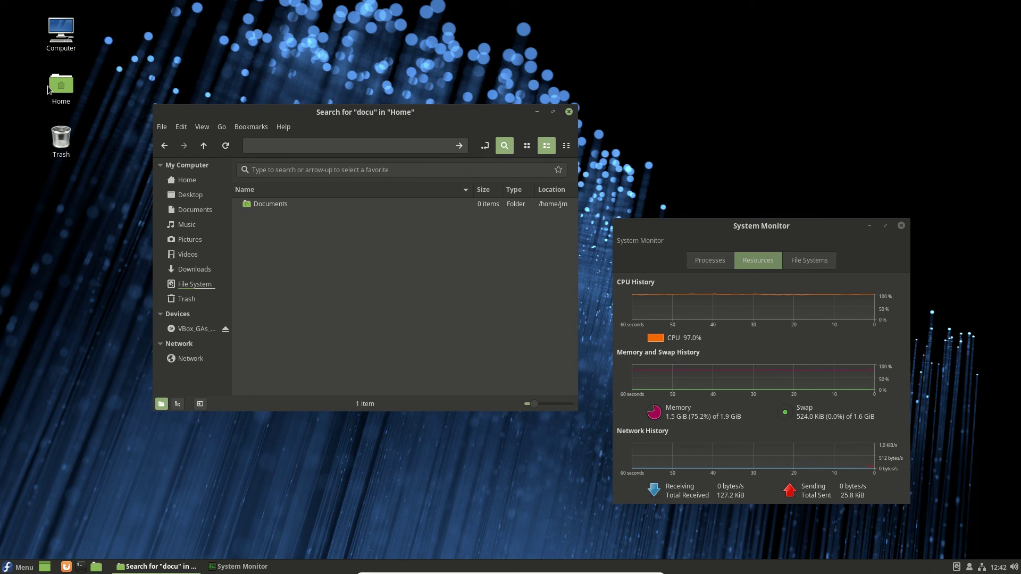
Step: Close the Home and docu search windows, then centre System Monitor on the desktop
double_click(69, 85)
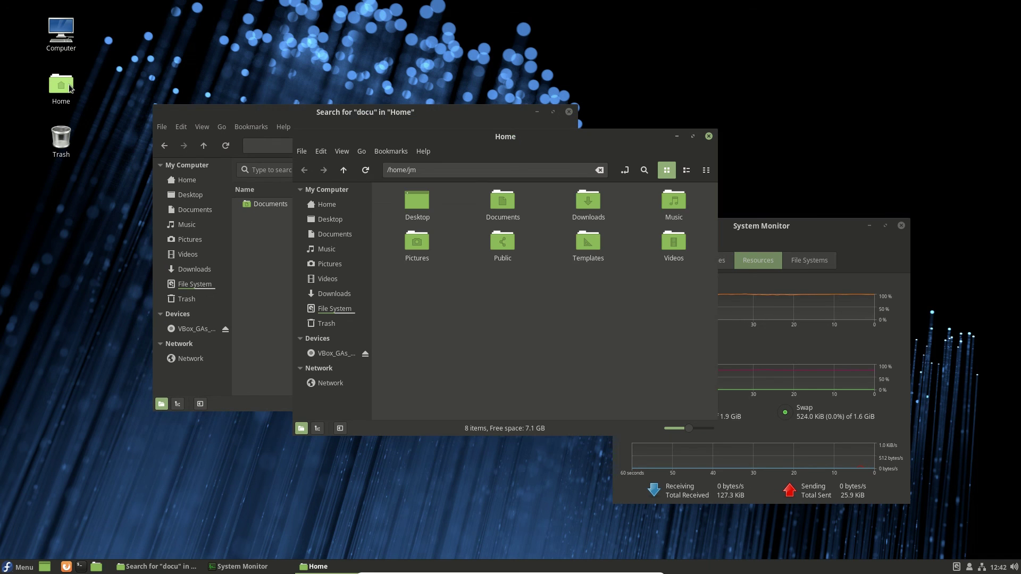
left_click(708, 137)
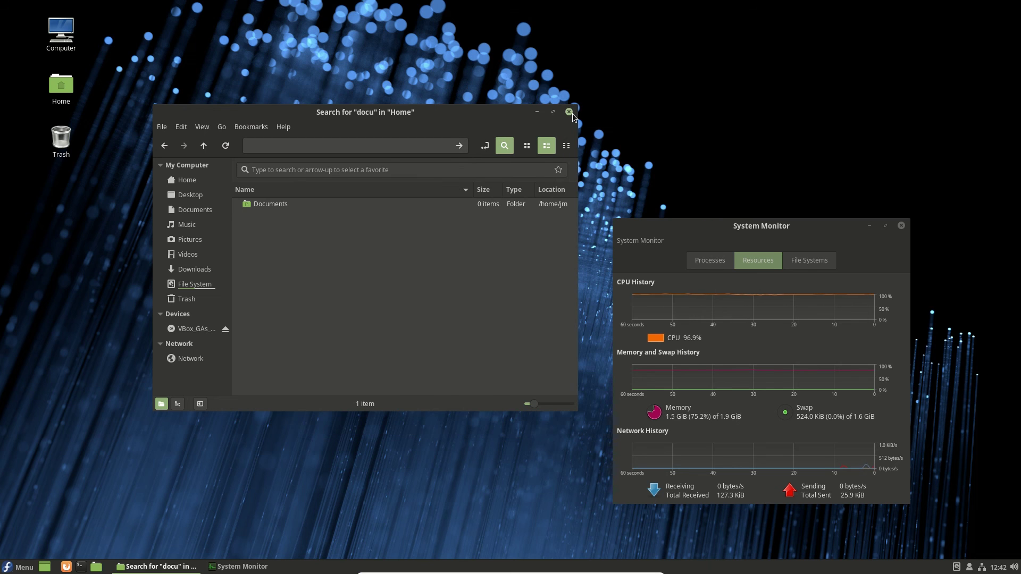
left_click(569, 111)
left_click_drag(784, 232, 519, 179)
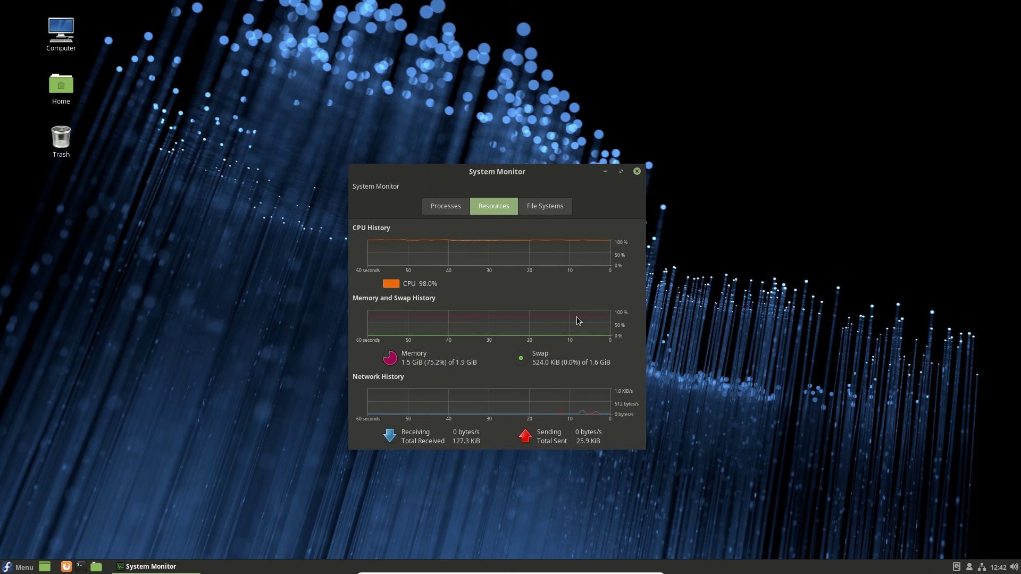